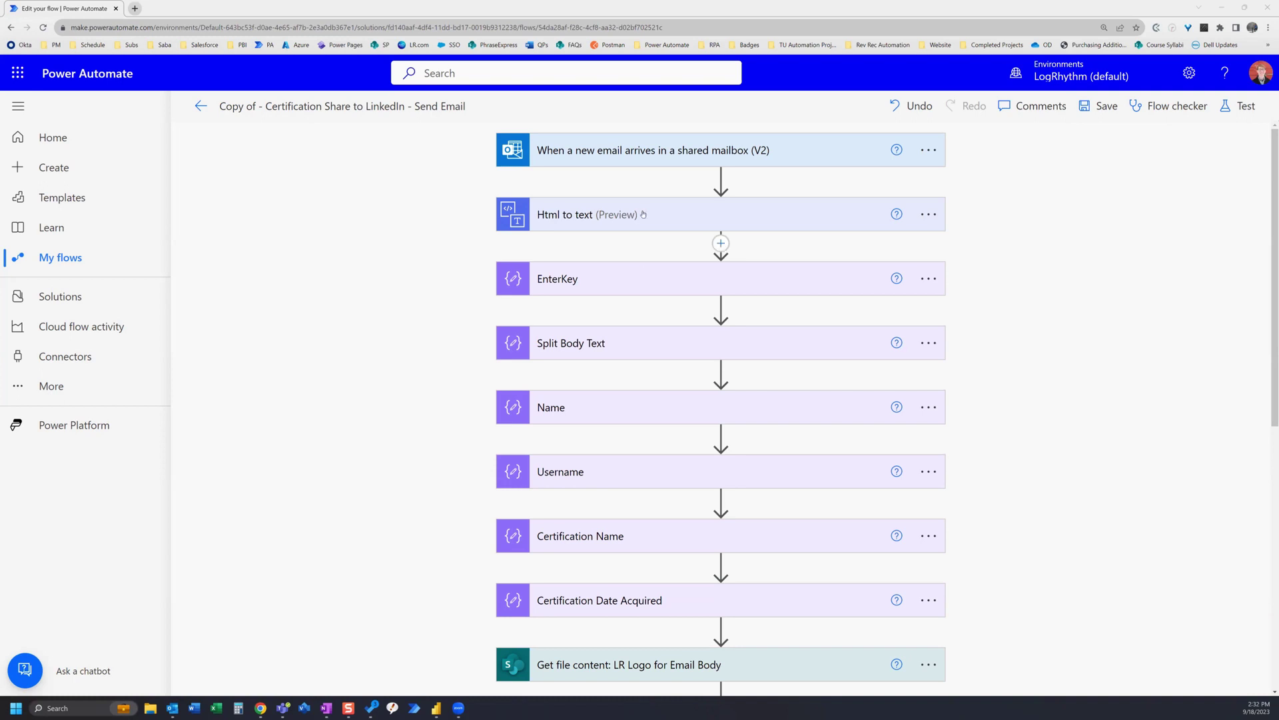
Add a Scope control action between the Html to text and EnterKey actions.
{"action": "left_click", "coordinate": [721, 244]}
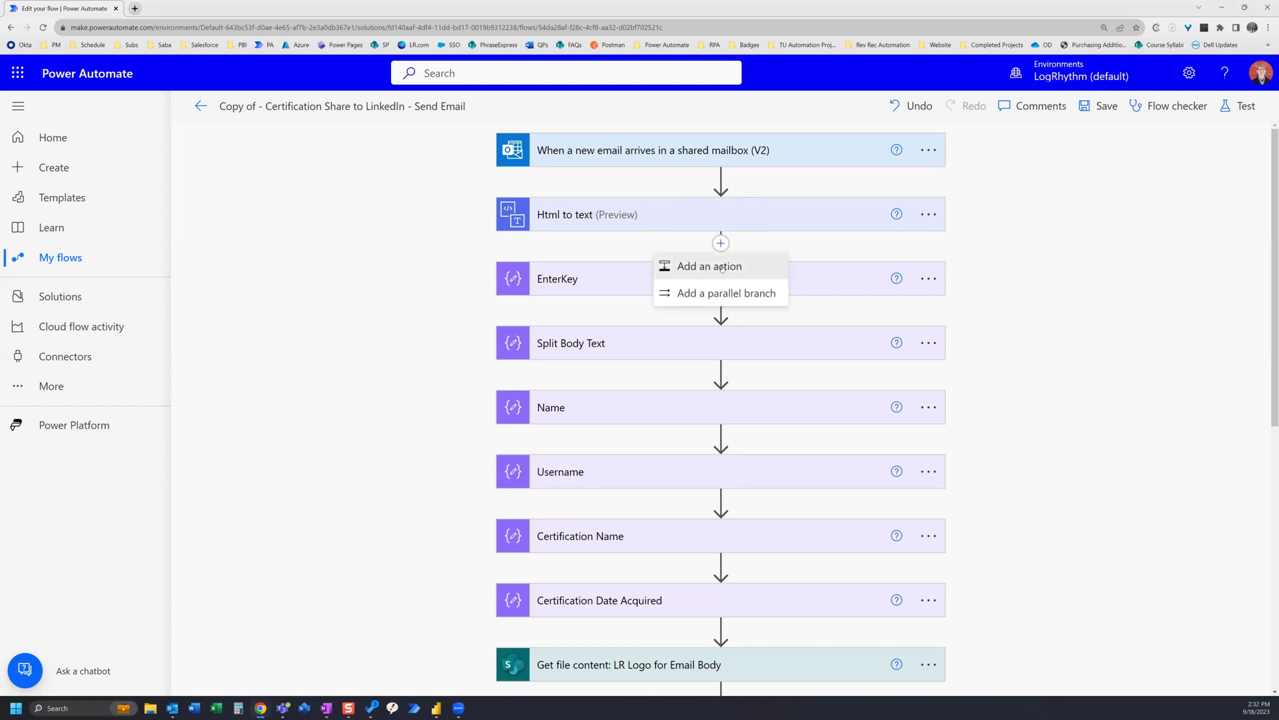
{"action": "left_click", "coordinate": [719, 266]}
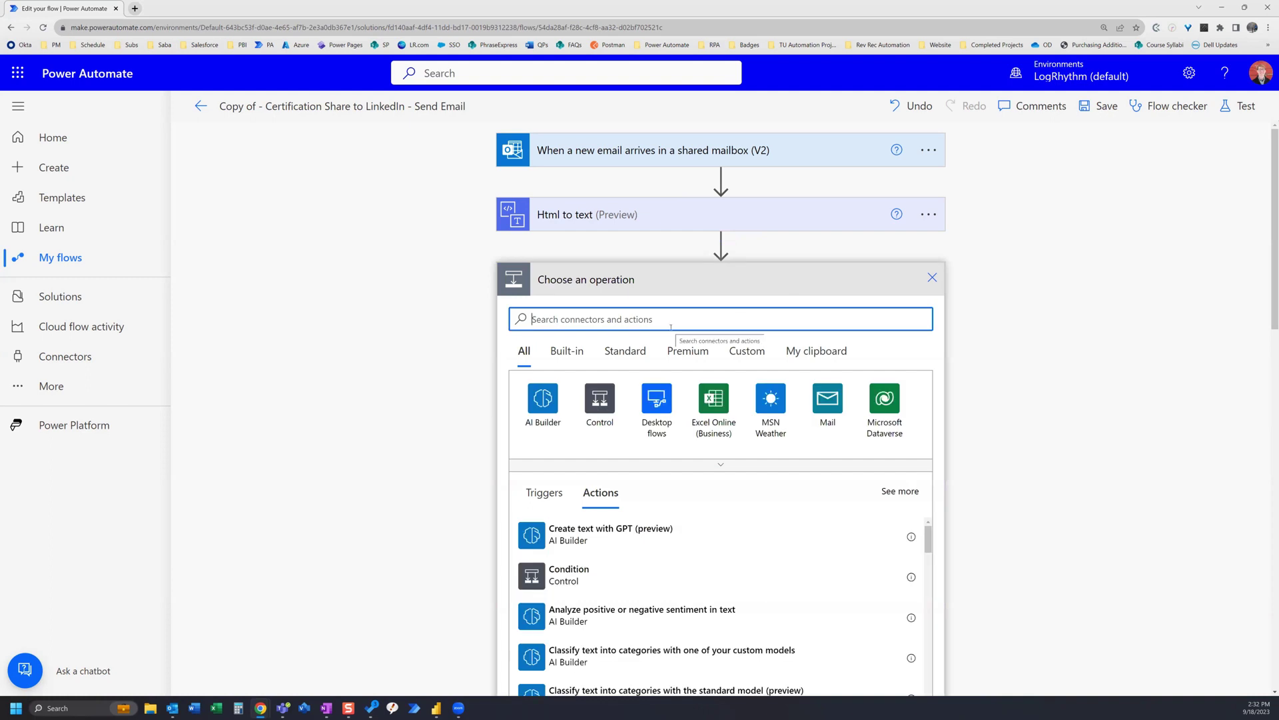
{"action": "type", "text": "scope"}
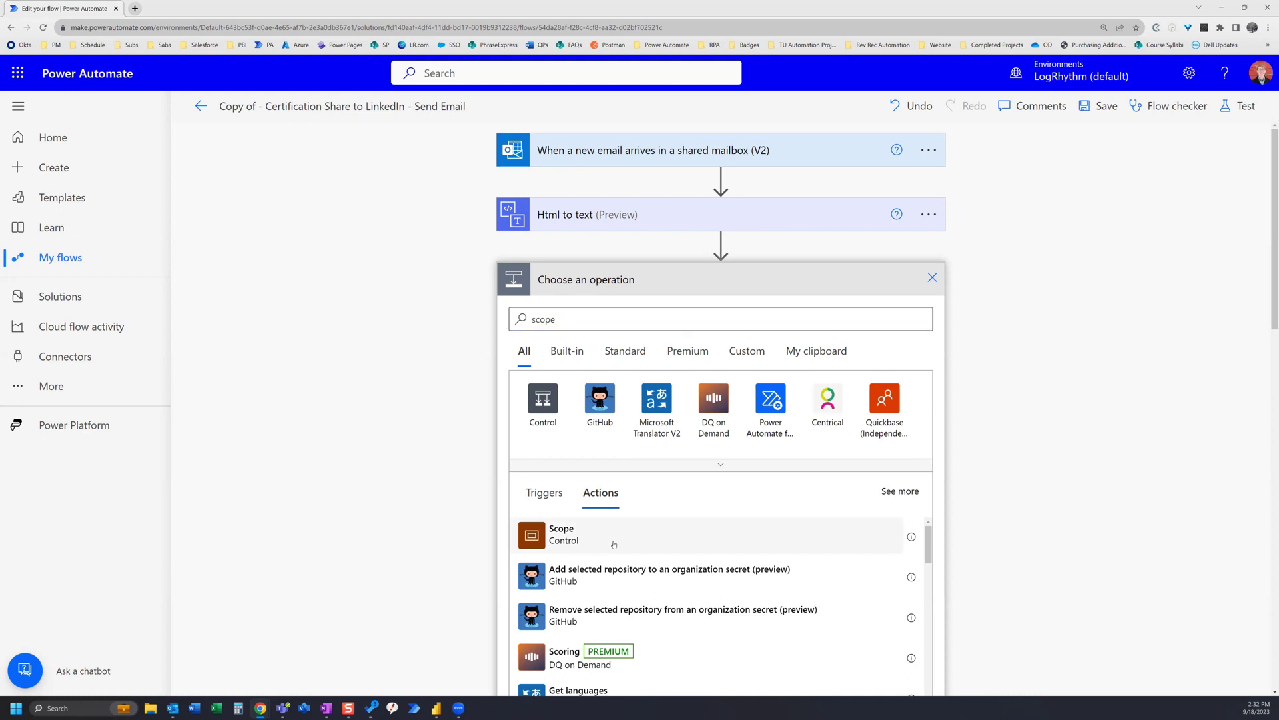
{"action": "left_click", "coordinate": [613, 545]}
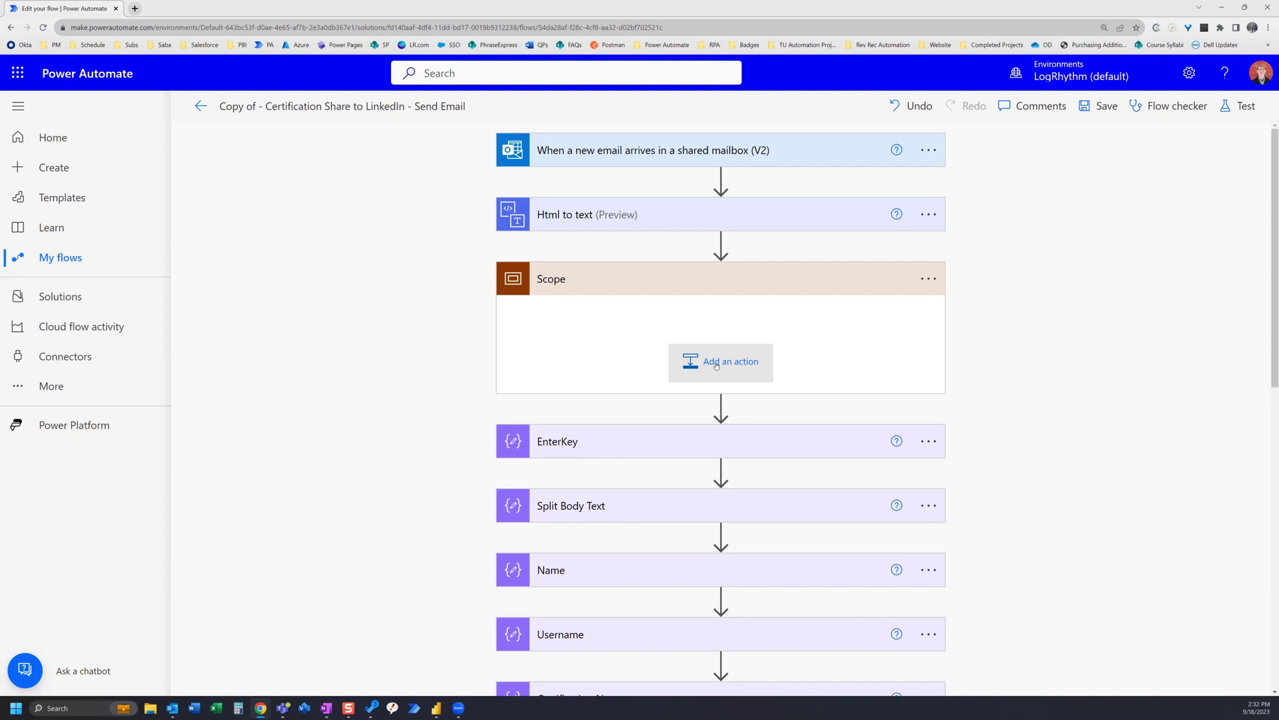
Move EnterKey, Split Body Text, Name, Username, Certification Name and Certification Date Acquired into the Scope in that order, and collapse it.
{"action": "left_click_drag", "start_coordinate": [625, 451], "coordinate": [628, 237]}
{"action": "scroll", "coordinate": [437, 522], "scroll_direction": "down", "scroll_amount": 2}
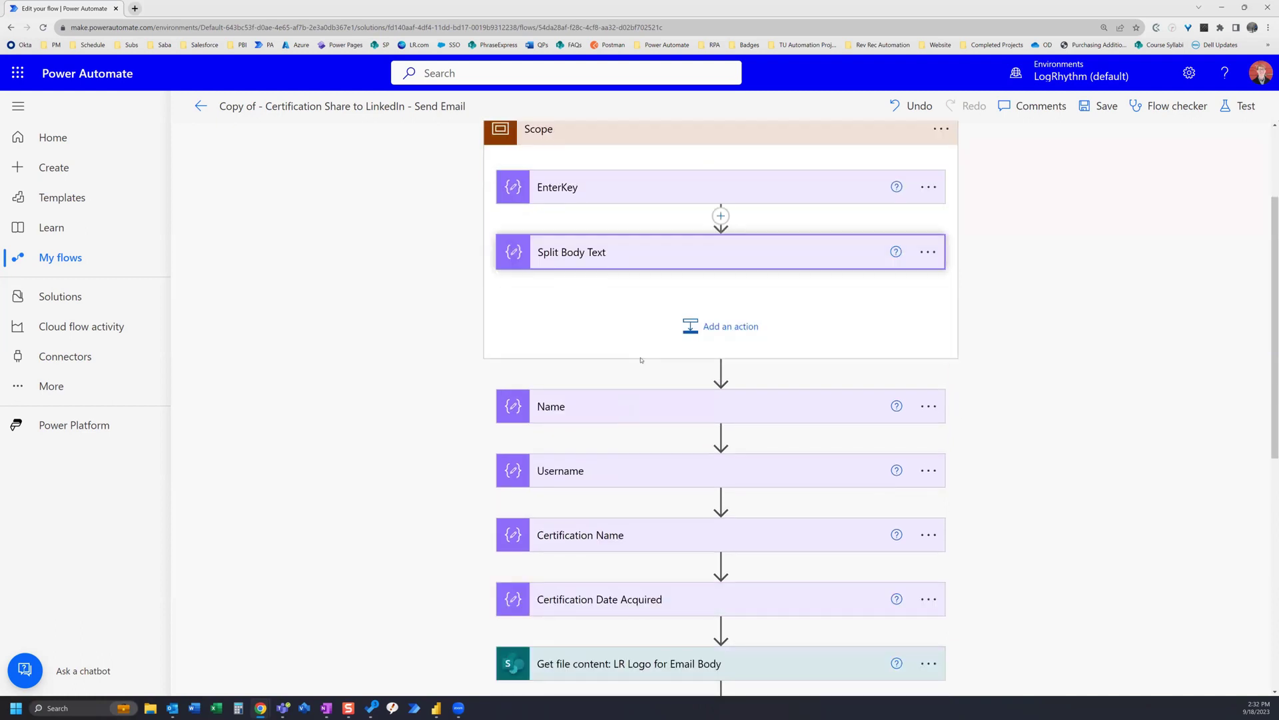
{"action": "left_click_drag", "start_coordinate": [644, 408], "coordinate": [645, 297]}
{"action": "left_click_drag", "start_coordinate": [657, 460], "coordinate": [653, 360]}
{"action": "left_click_drag", "start_coordinate": [639, 535], "coordinate": [644, 423]}
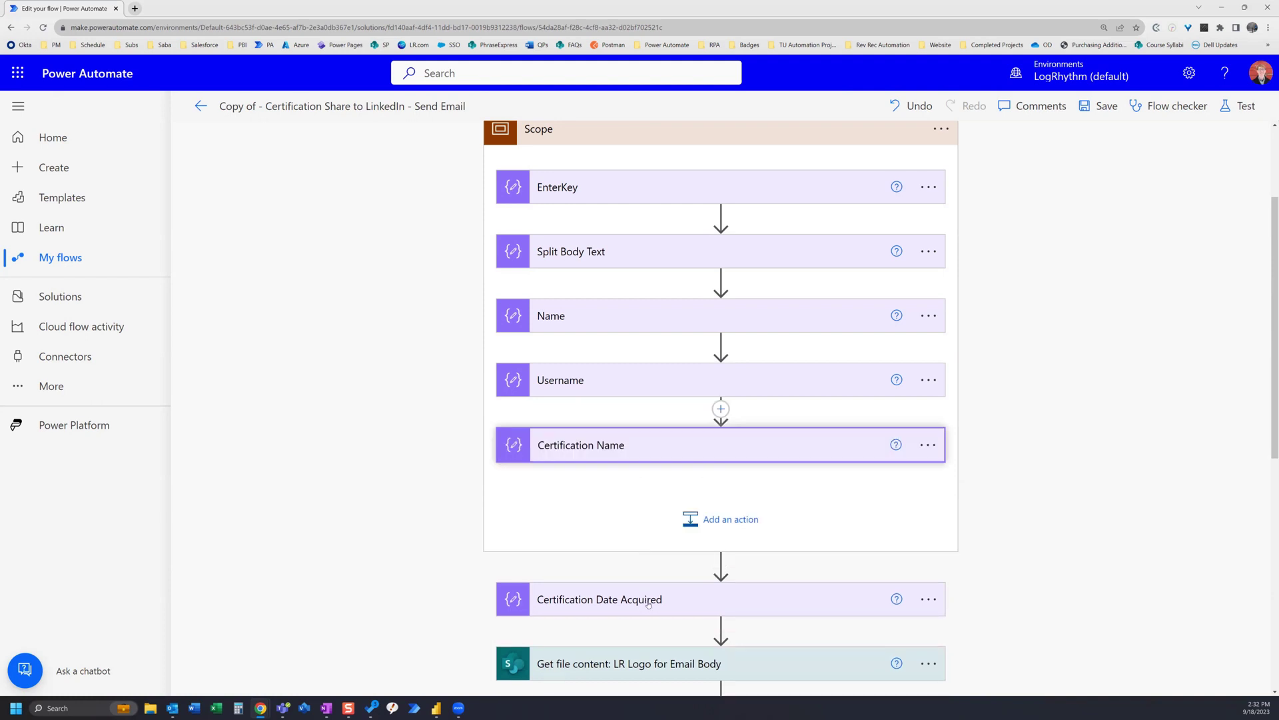
{"action": "left_click_drag", "start_coordinate": [647, 586], "coordinate": [844, 419]}
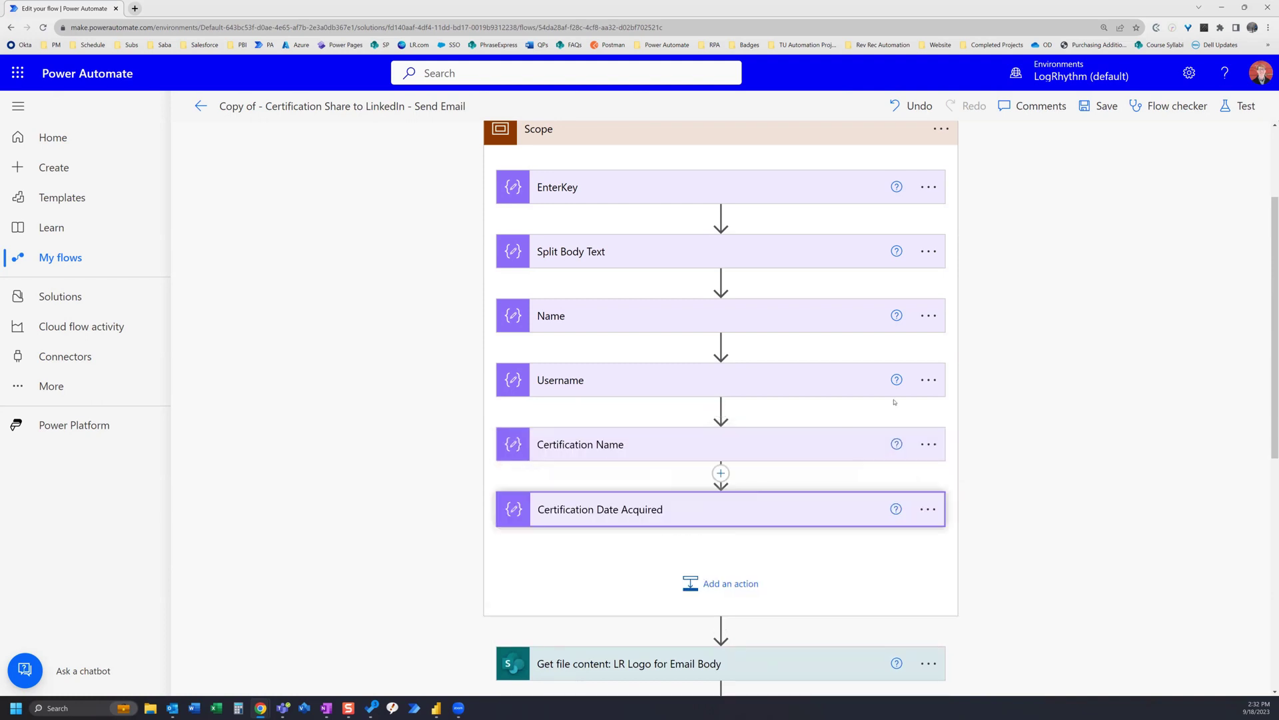
{"action": "scroll", "coordinate": [654, 237], "scroll_direction": "up", "scroll_amount": 2}
{"action": "left_click", "coordinate": [658, 234]}
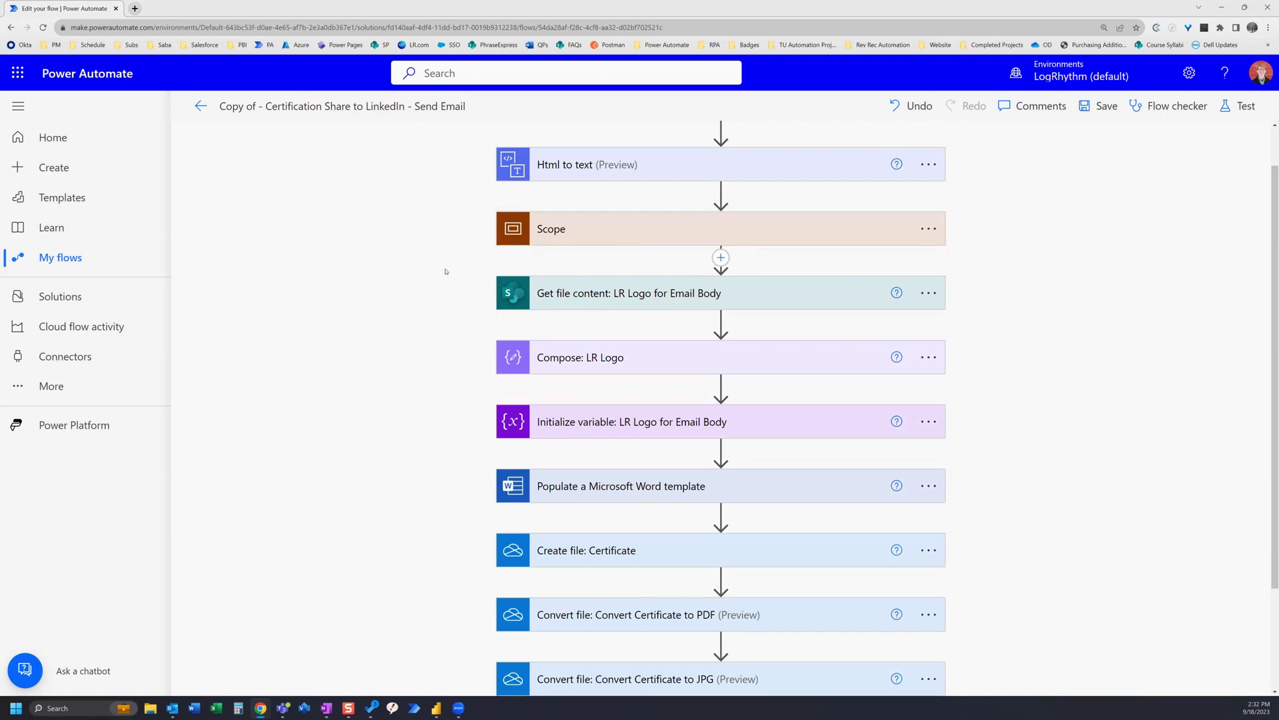
Rename the Scope action to "Scope: Compose Actions".
{"action": "scroll", "coordinate": [446, 271], "scroll_direction": "down", "scroll_amount": 2}
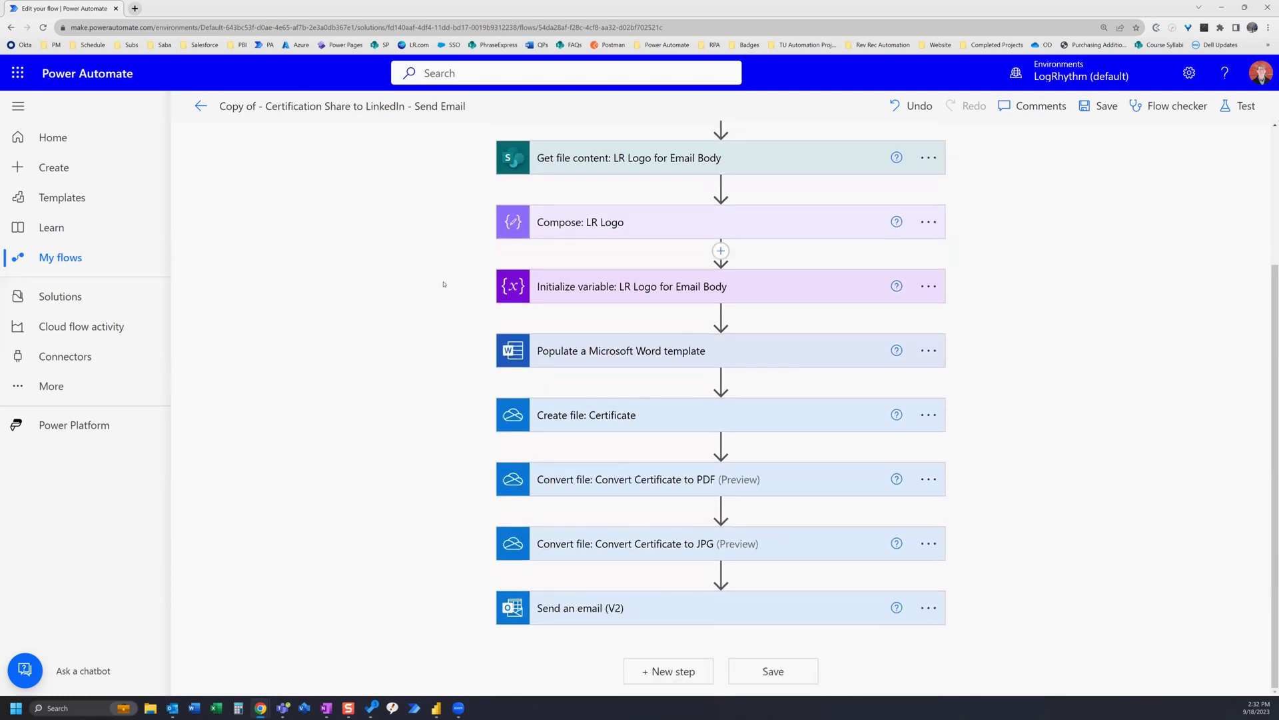
{"action": "scroll", "coordinate": [444, 284], "scroll_direction": "up", "scroll_amount": 2}
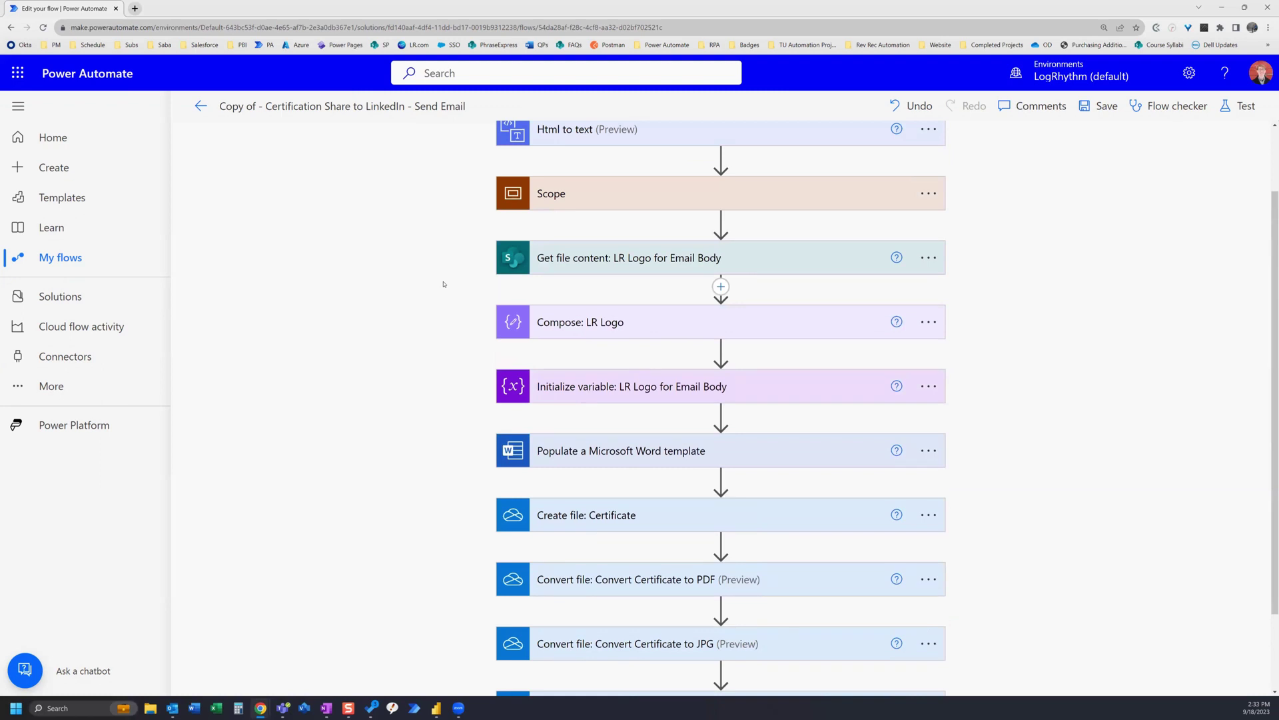
{"action": "scroll", "coordinate": [450, 294], "scroll_direction": "up", "scroll_amount": 1}
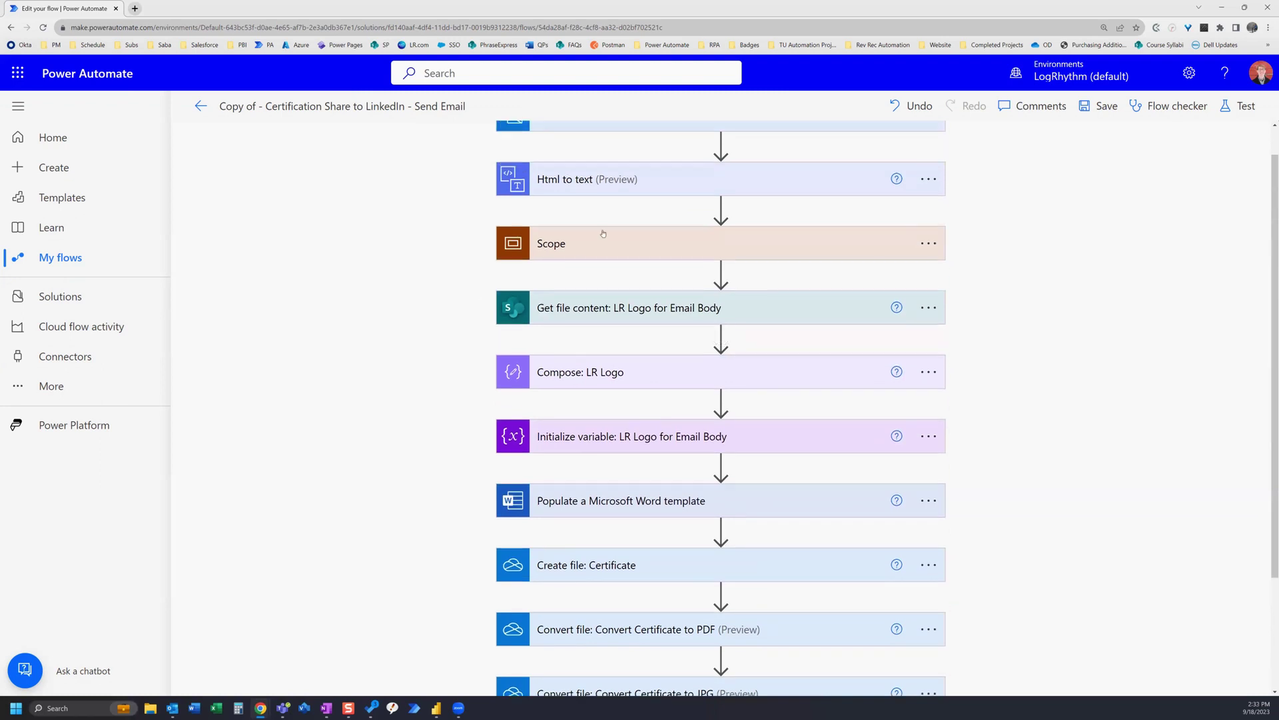
{"action": "left_click", "coordinate": [929, 243]}
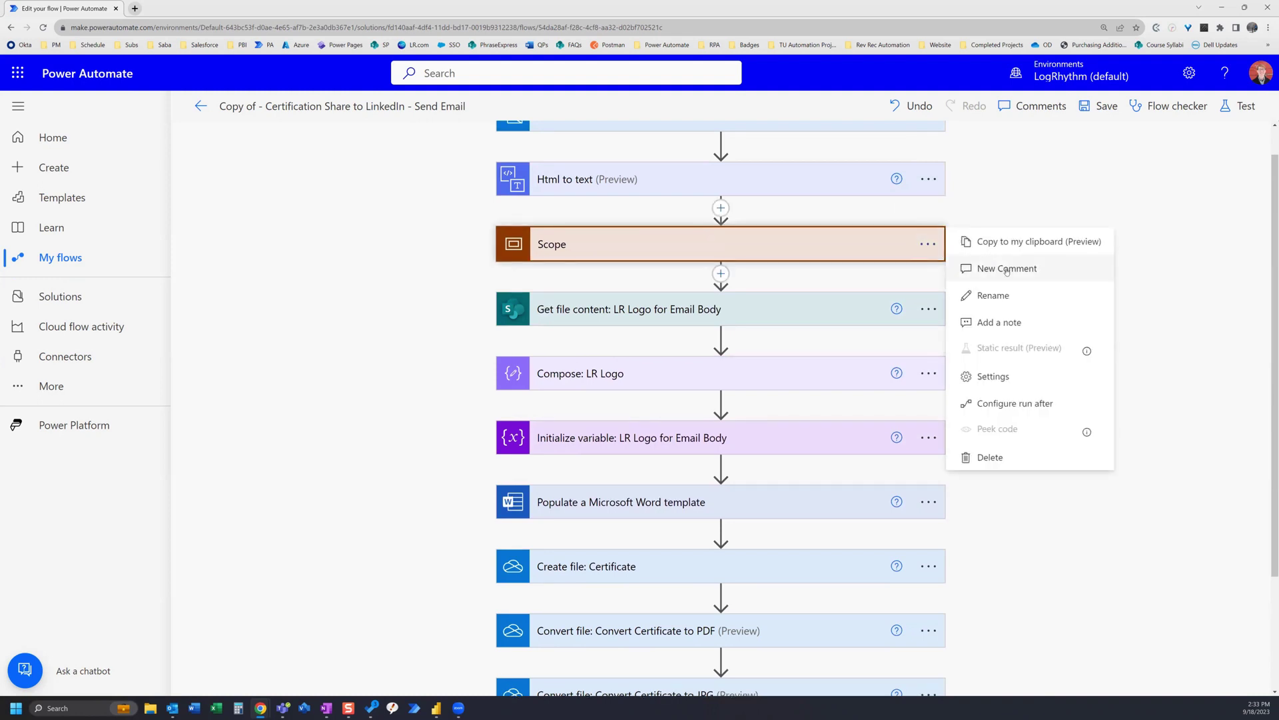
{"action": "left_click", "coordinate": [996, 295]}
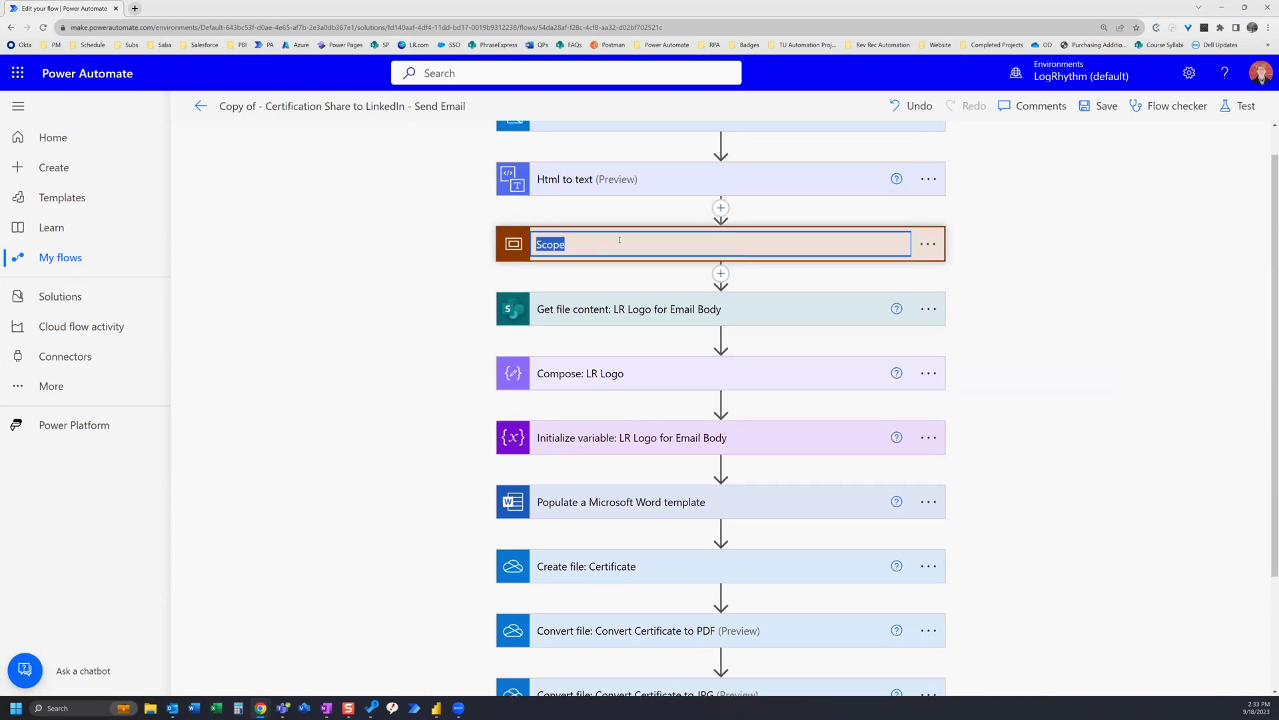
{"action": "left_click", "coordinate": [609, 247]}
{"action": "type", "text": ":"}
{"action": "type", "text": "Compose Actions"}
{"action": "key", "text": "Return"}
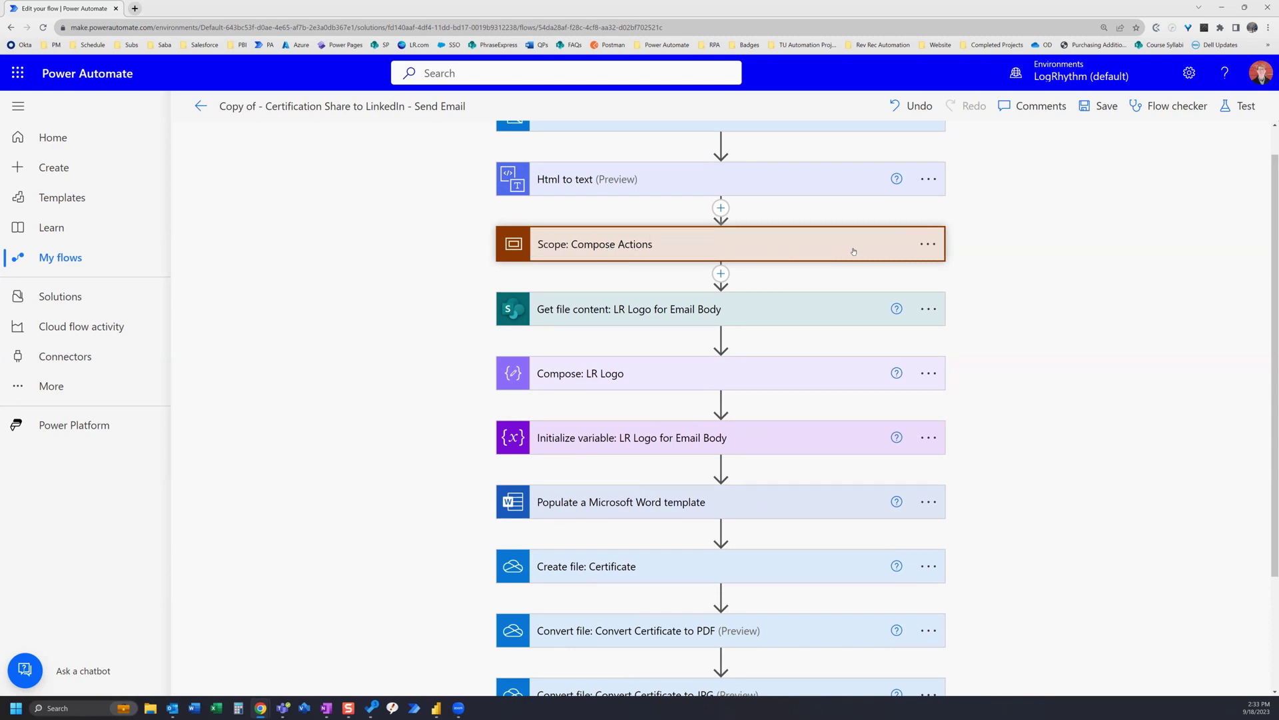
Add this note to the scope: "These compose actions are creating the variables from the body of the email for use in the certificate and email sent.".
{"action": "left_click", "coordinate": [928, 246]}
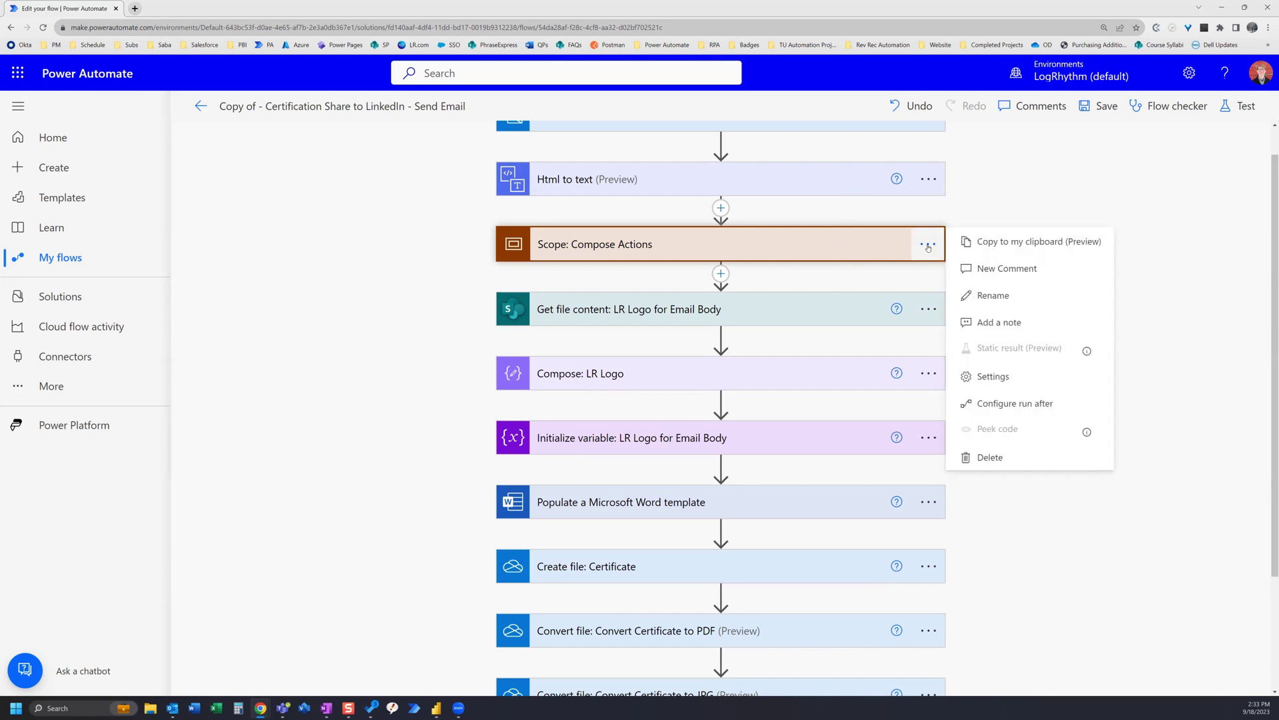
{"action": "left_click", "coordinate": [1000, 322]}
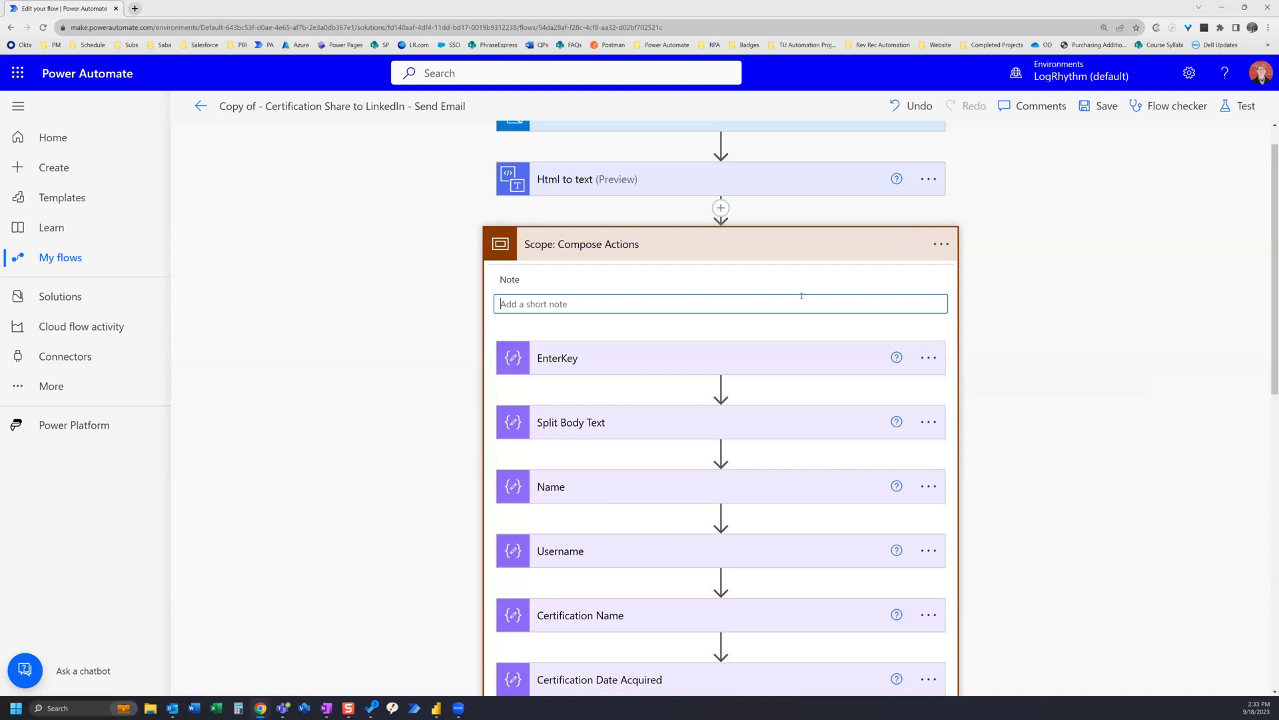
{"action": "type", "text": "These compso"}
{"action": "key", "text": "BackSpace"}
{"action": "key", "text": "BackSpace"}
{"action": "type", "text": "ose actions are creating the "}
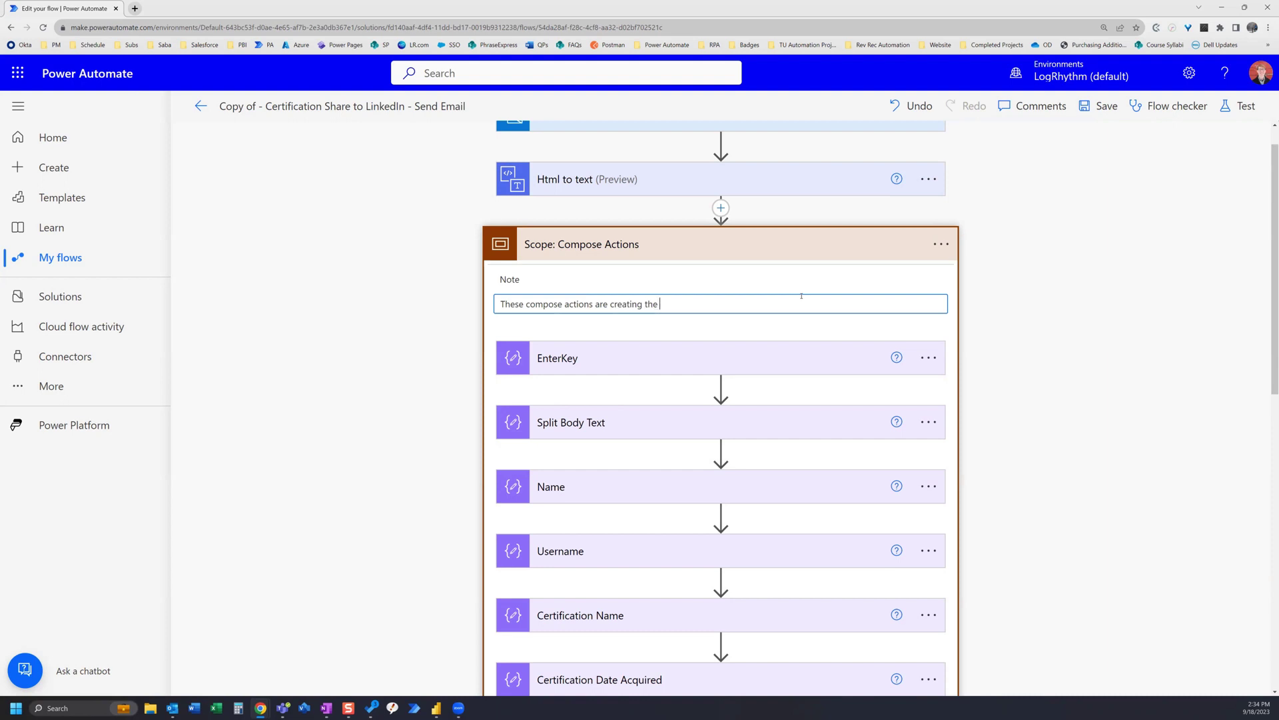
{"action": "type", "text": "variables from the body of the email for "}
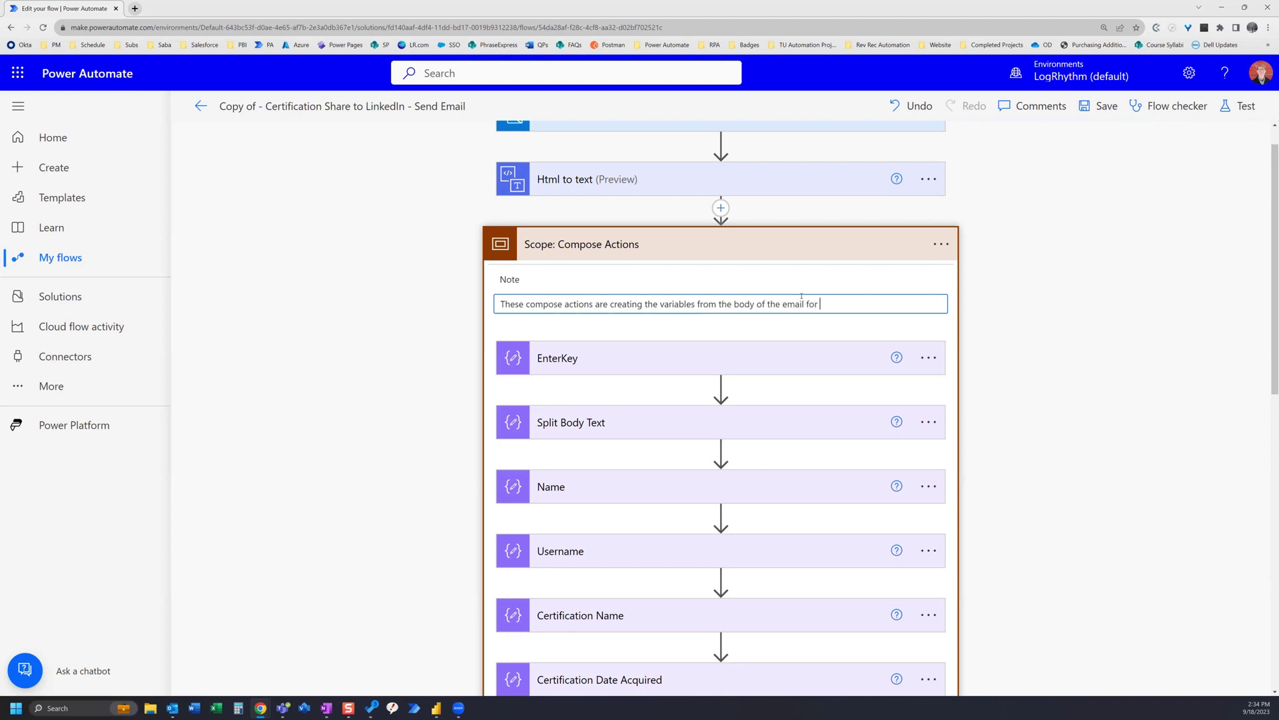
{"action": "type", "text": "use in the cert"}
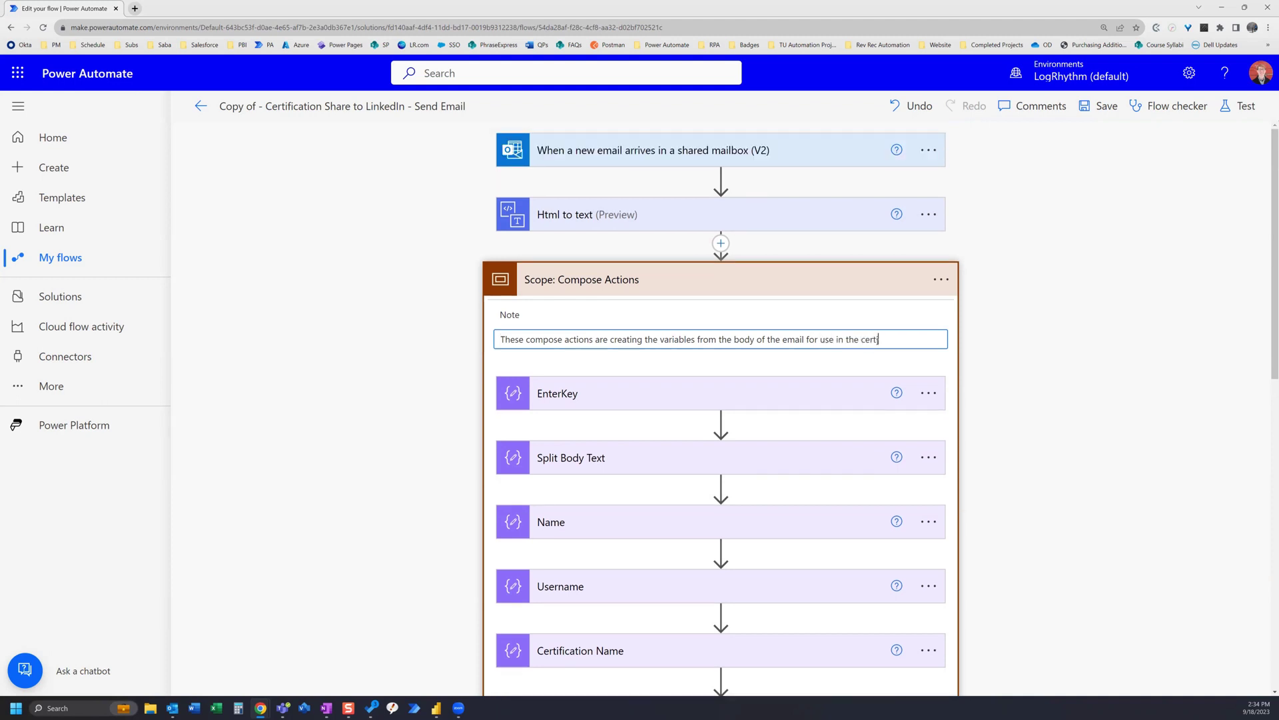
{"action": "type", "text": "ificate and email sent"}
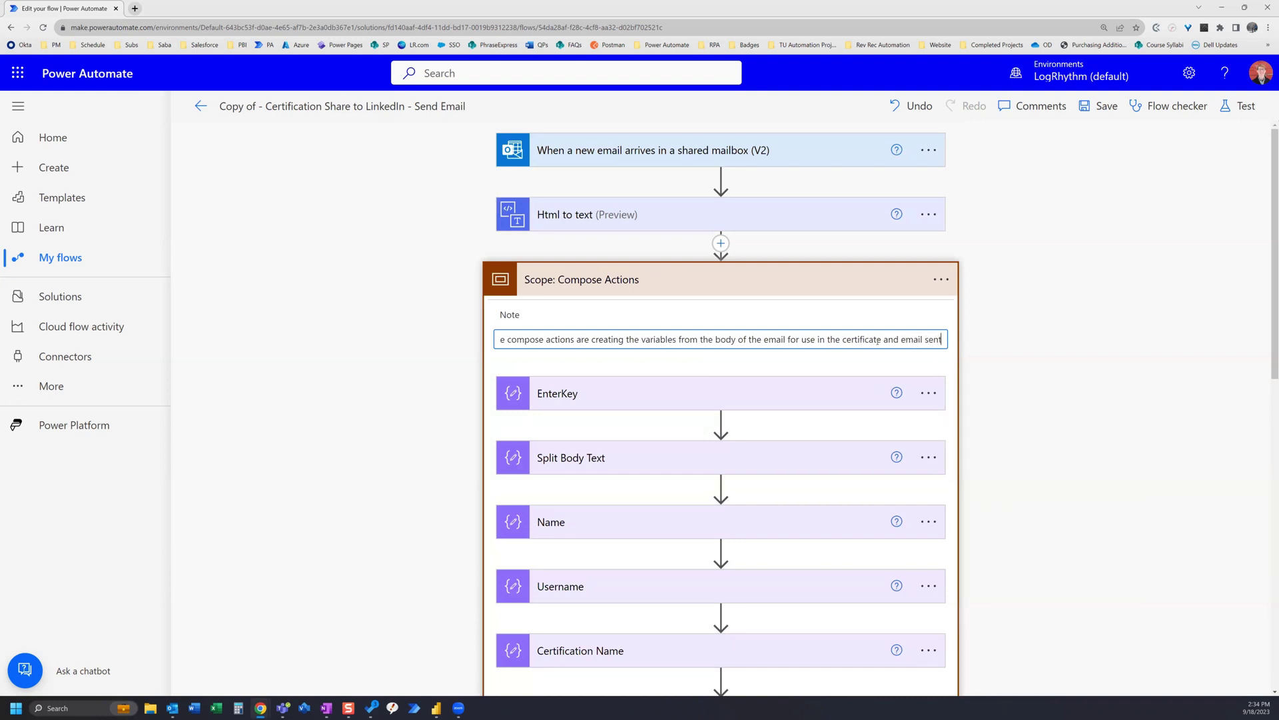
{"action": "type", "text": "."}
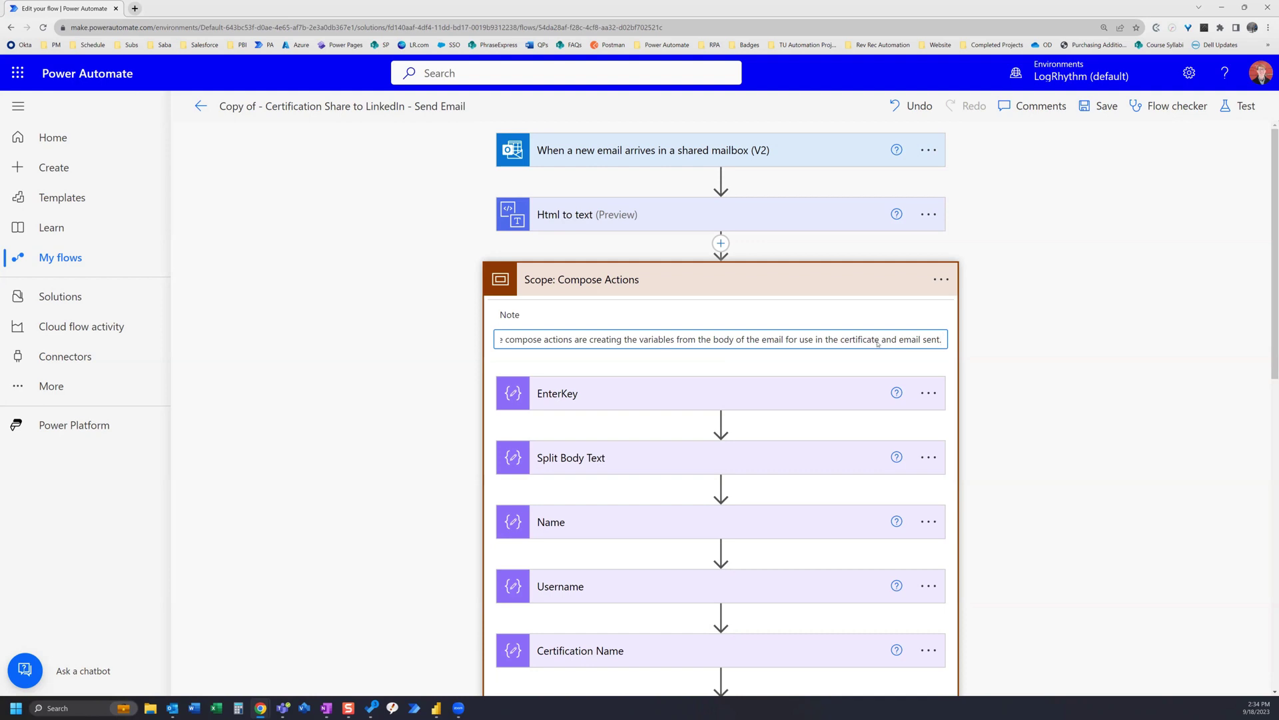
{"action": "key", "text": "Return"}
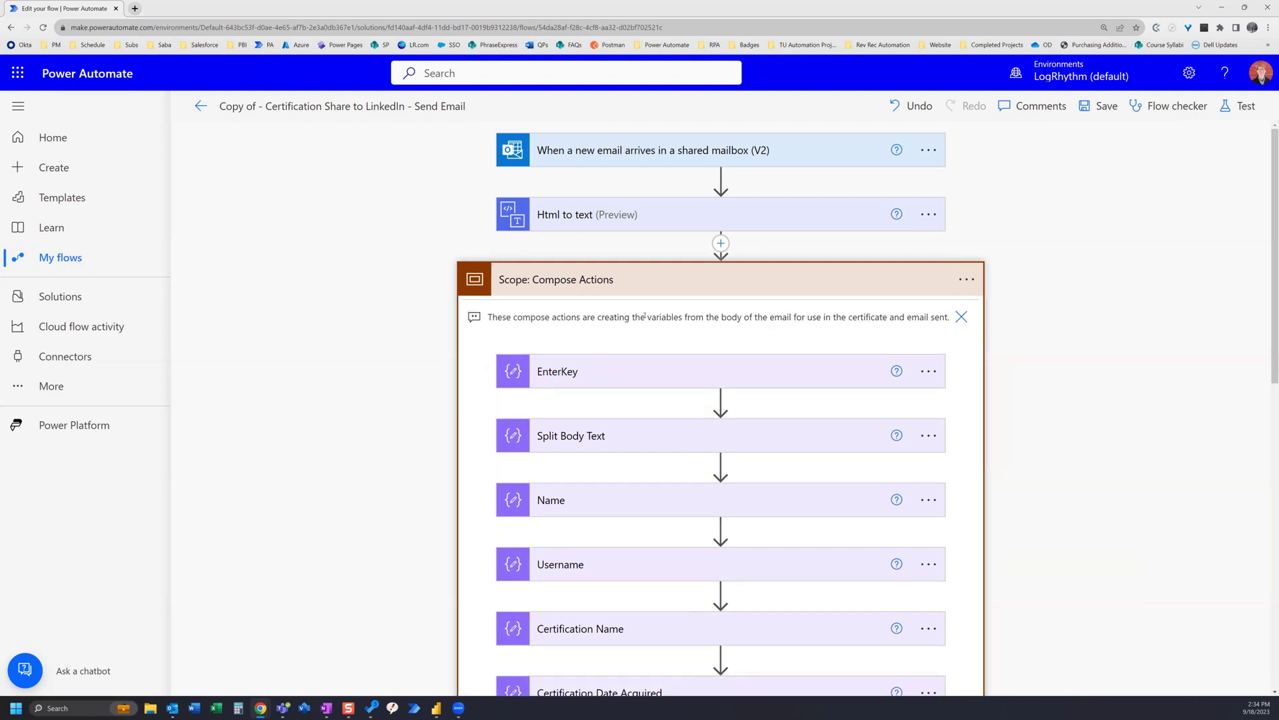
{"action": "left_click", "coordinate": [778, 278]}
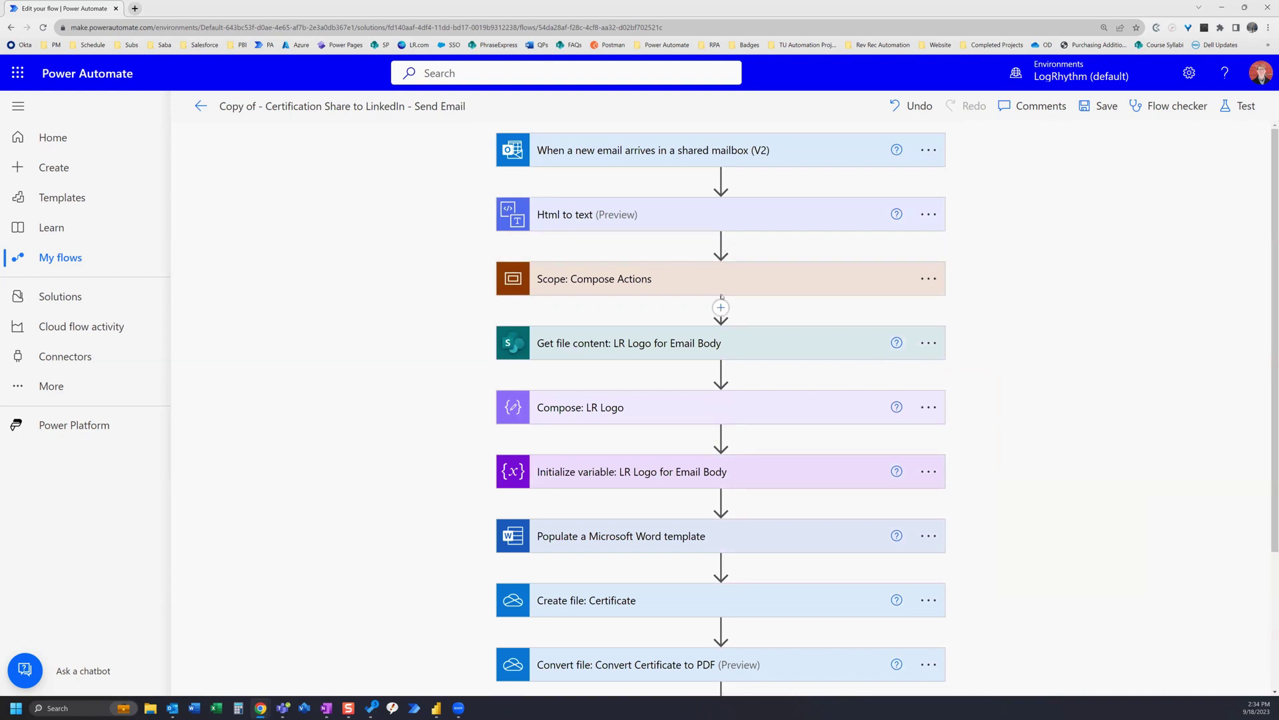
Expand the Compose Actions scope, dismiss its note, bring the note back by editing it with the same text, and collapse the scope.
{"action": "left_click", "coordinate": [664, 283]}
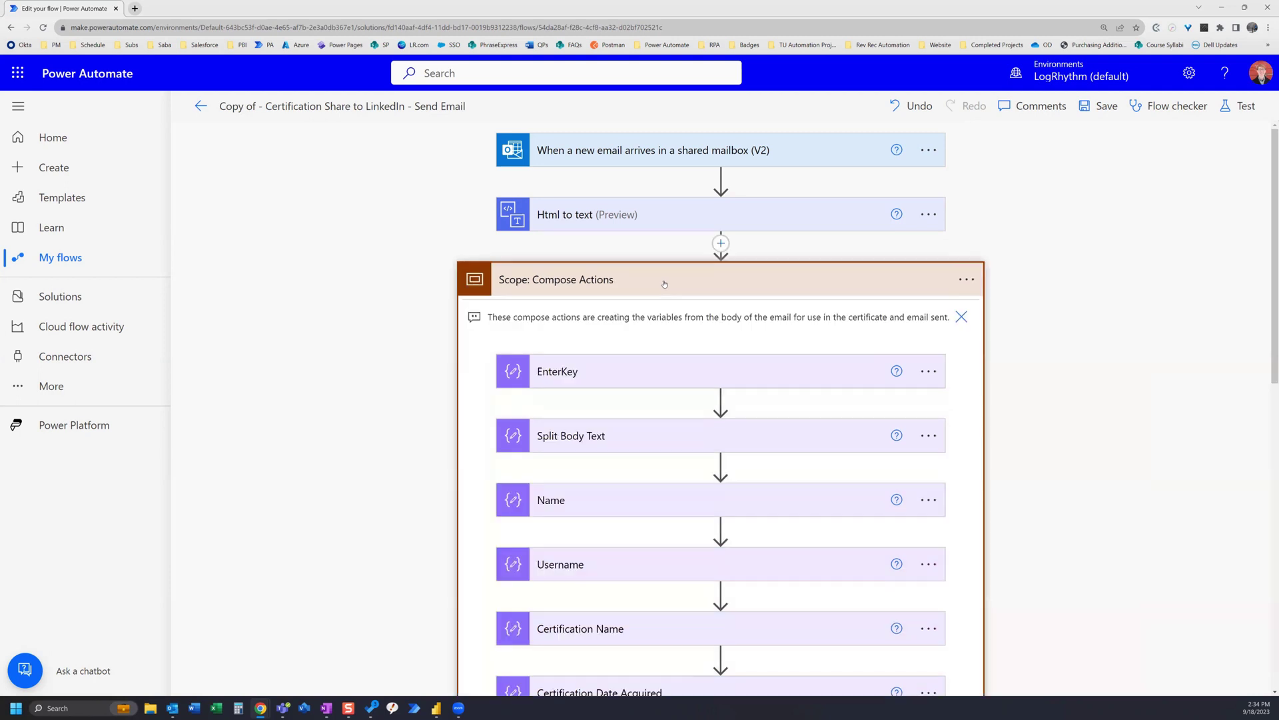
{"action": "left_click", "coordinate": [961, 317]}
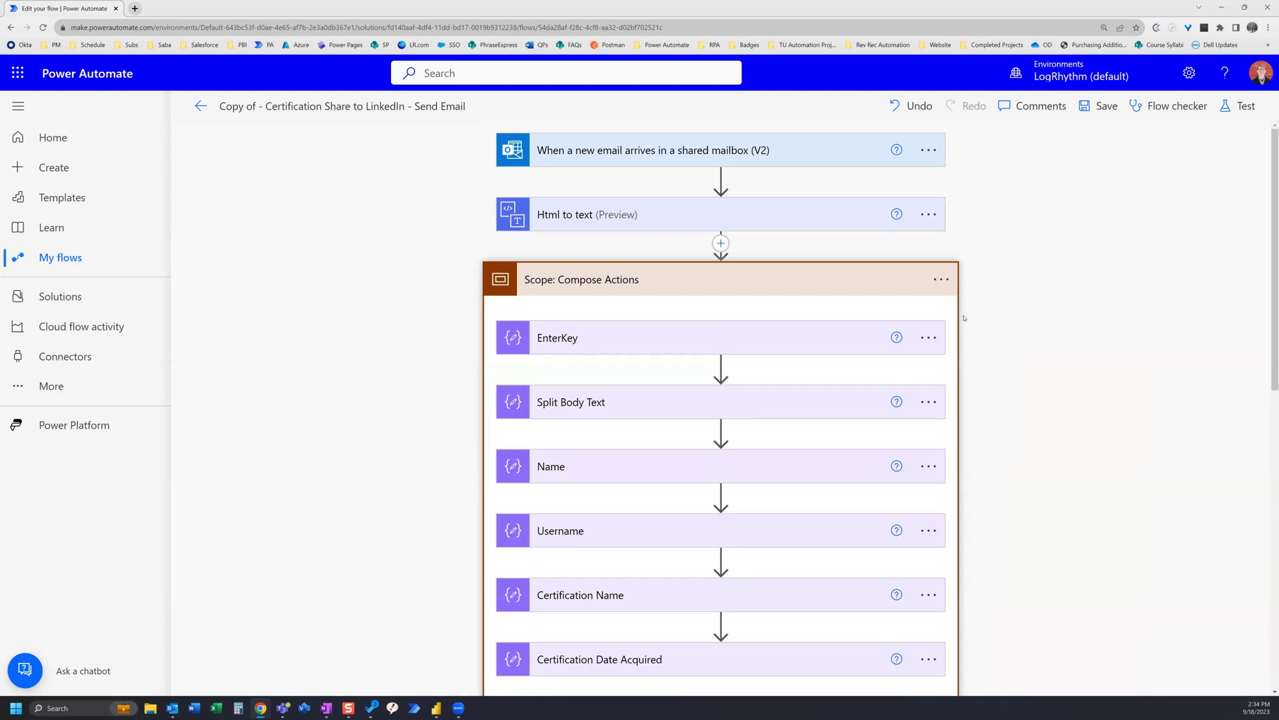
{"action": "scroll", "coordinate": [840, 313], "scroll_direction": "down", "scroll_amount": 3}
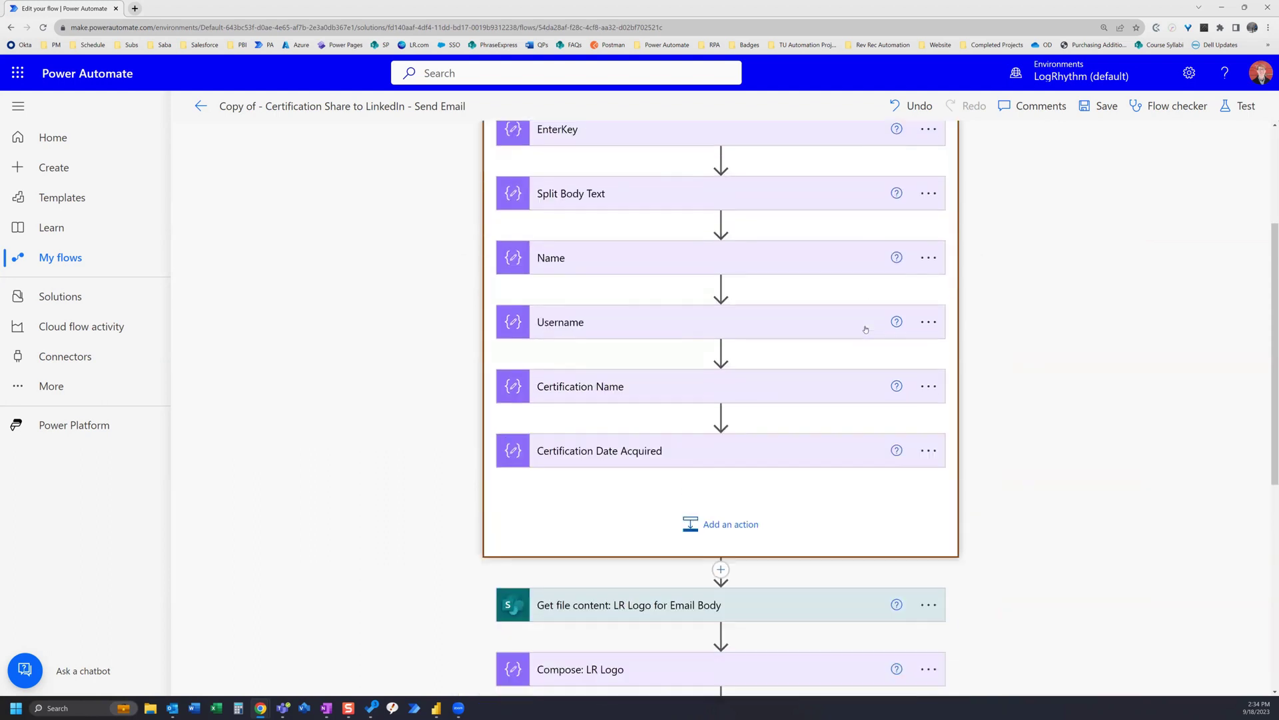
{"action": "scroll", "coordinate": [779, 273], "scroll_direction": "up", "scroll_amount": 2}
{"action": "left_click", "coordinate": [941, 230]}
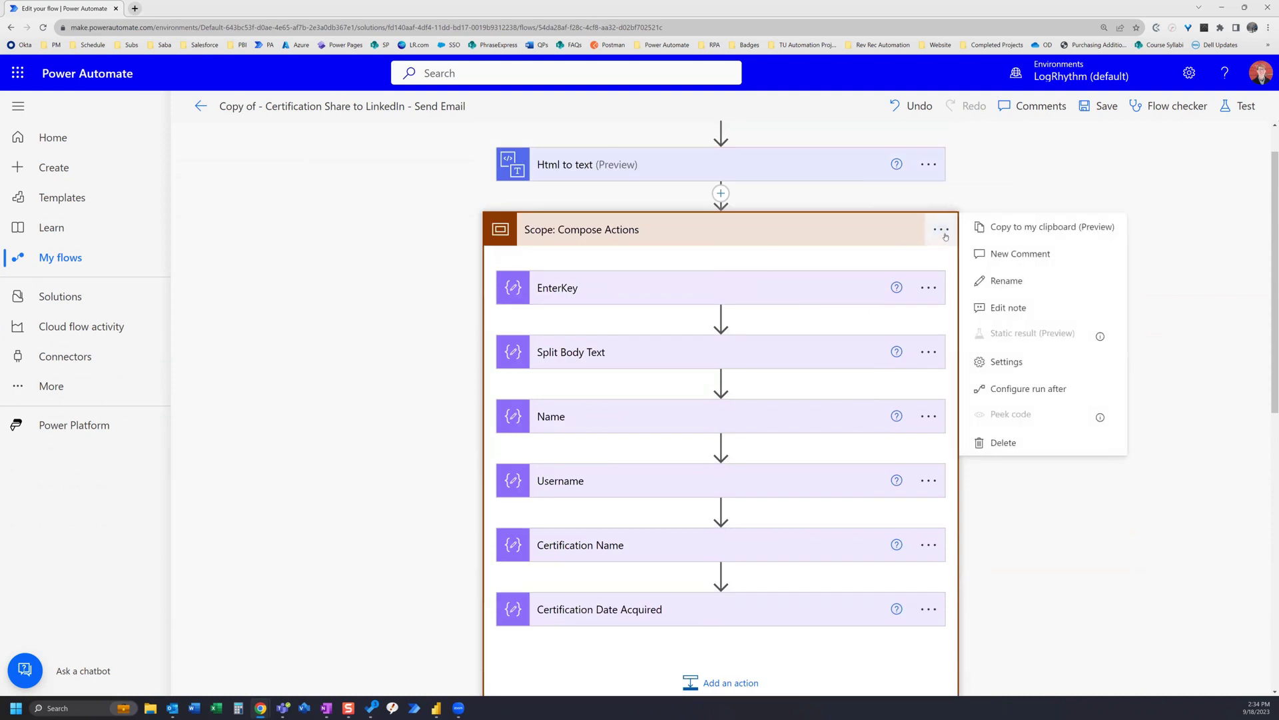
{"action": "left_click", "coordinate": [1017, 308]}
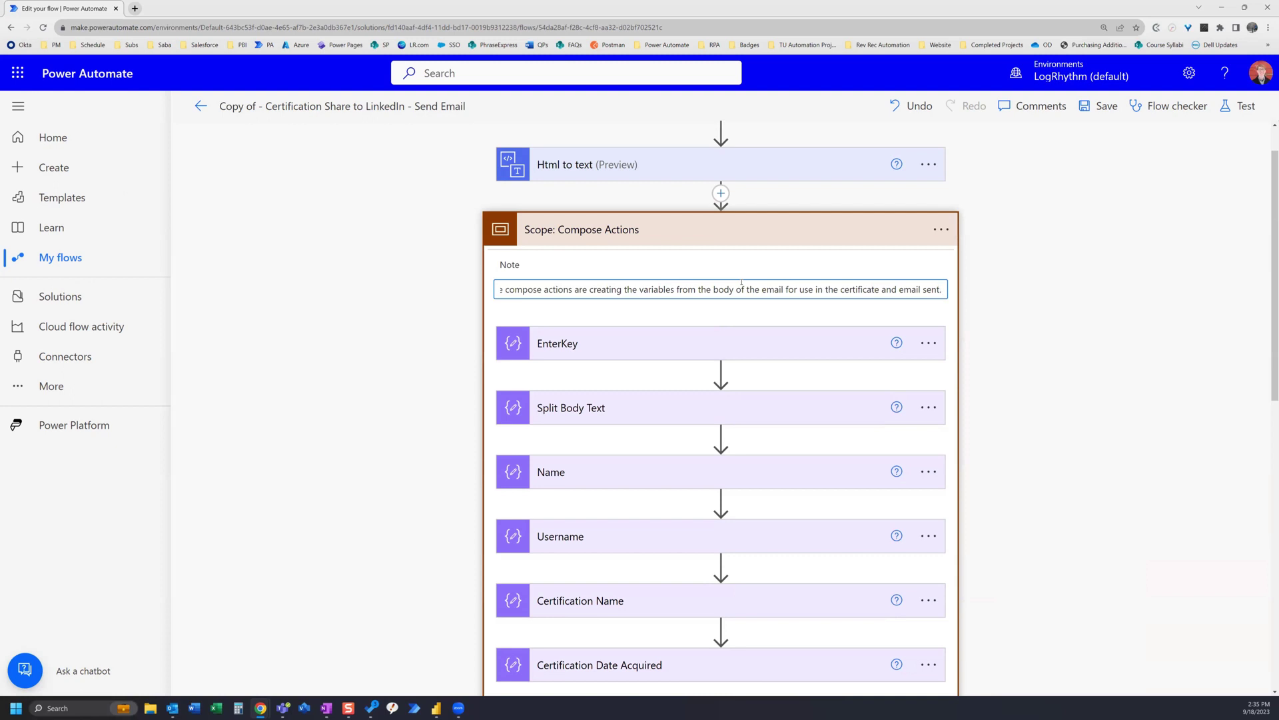
{"action": "key", "text": "Return"}
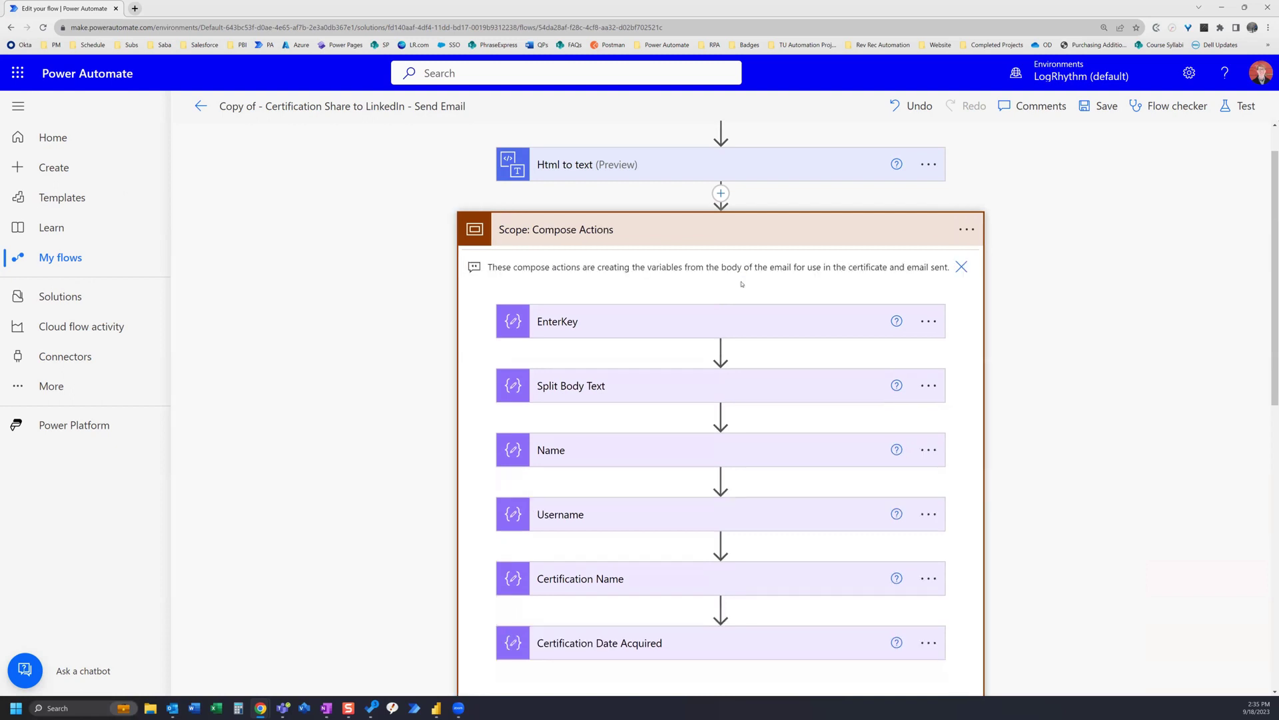
{"action": "left_click", "coordinate": [848, 241]}
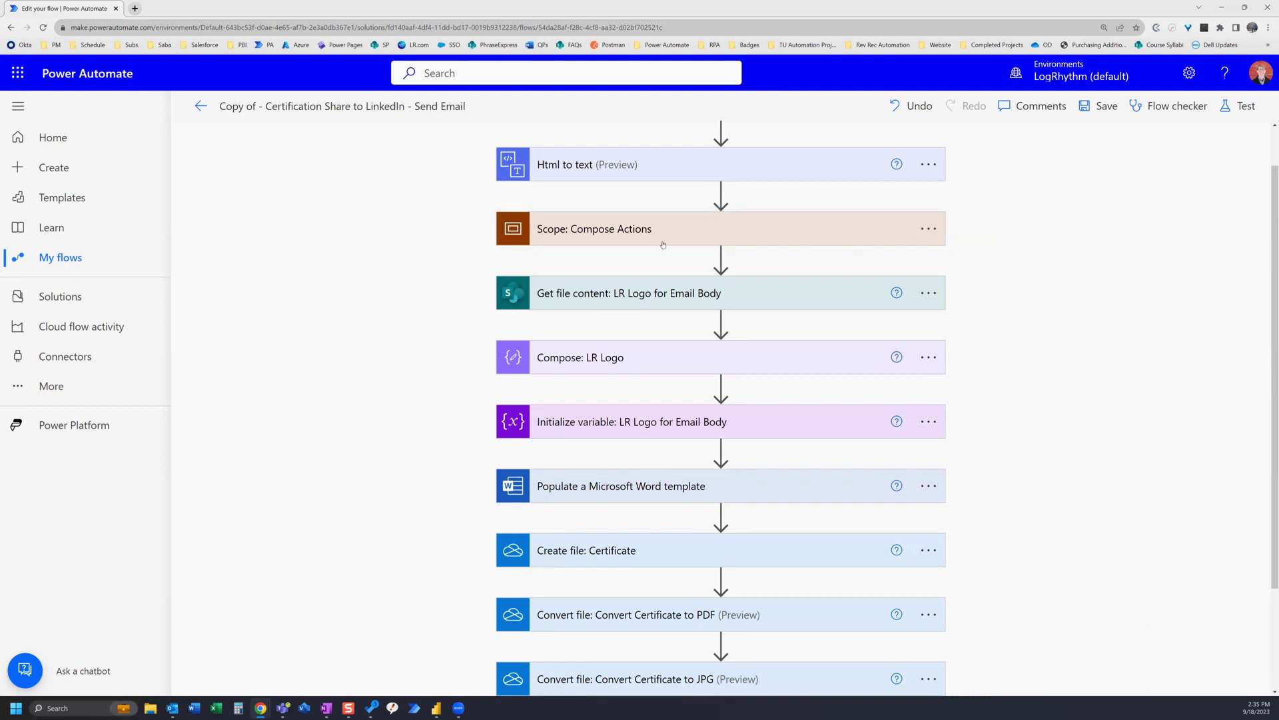
Start a new comment on the Compose Actions scope, close the comments without posting anything, and collapse the scope.
{"action": "left_click", "coordinate": [928, 228]}
{"action": "left_click", "coordinate": [680, 230]}
{"action": "left_click", "coordinate": [681, 230]}
{"action": "left_click", "coordinate": [680, 230]}
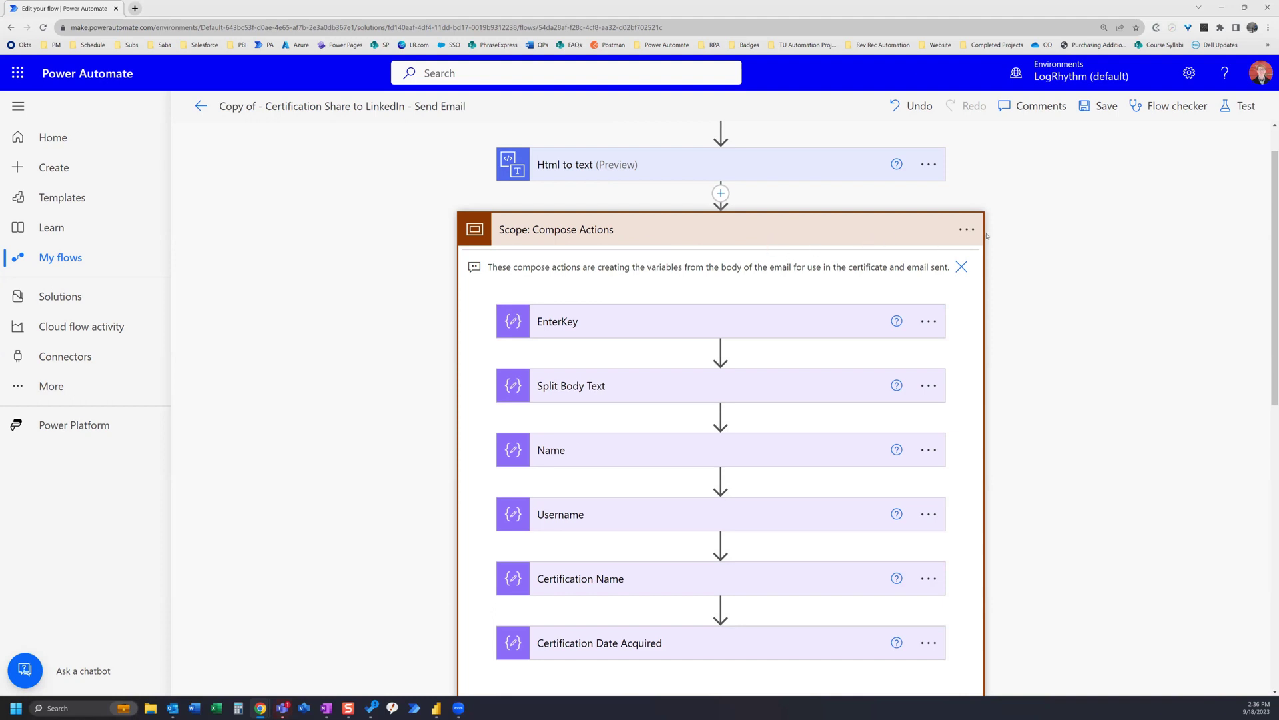
{"action": "left_click", "coordinate": [966, 229]}
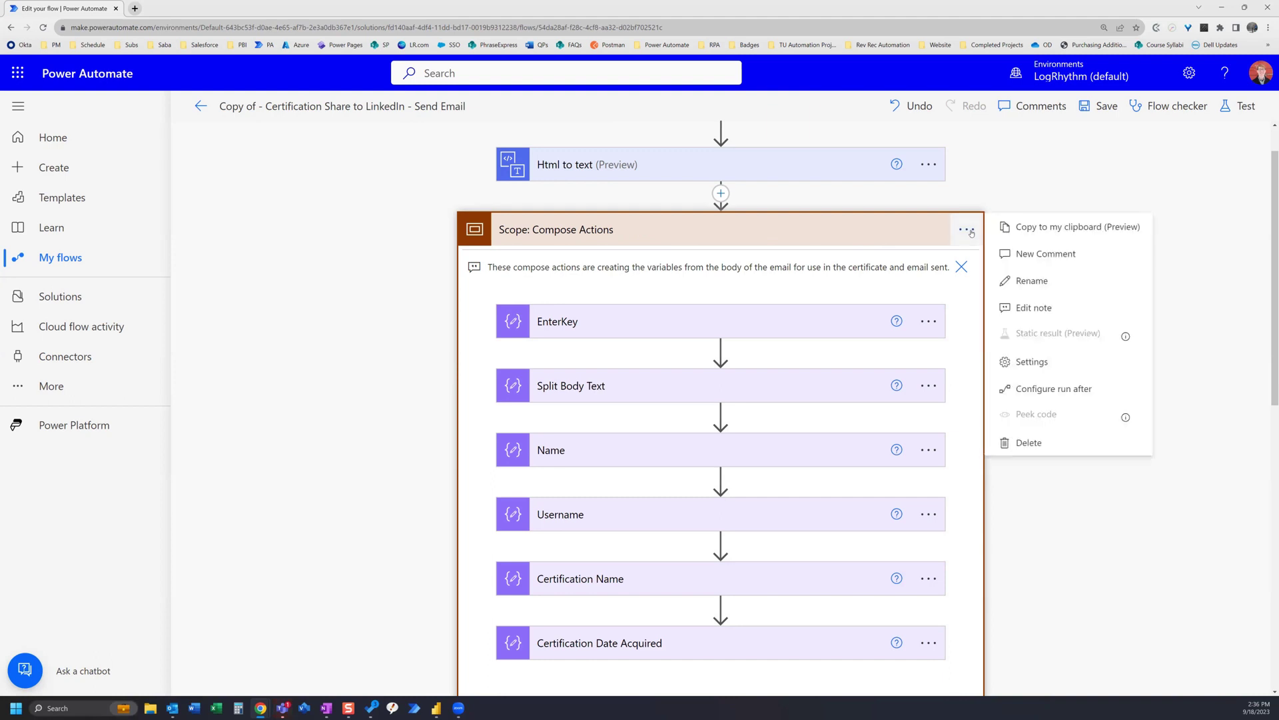
{"action": "left_click", "coordinate": [1061, 259]}
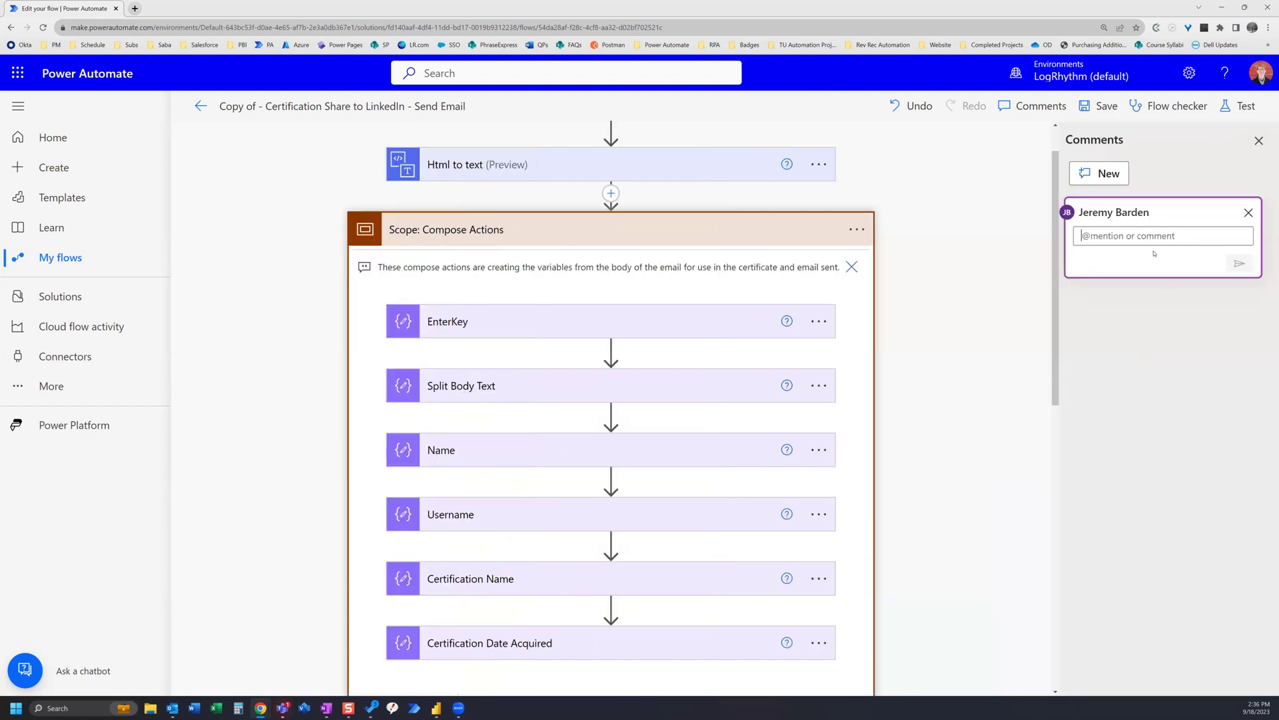
{"action": "left_click", "coordinate": [1259, 141]}
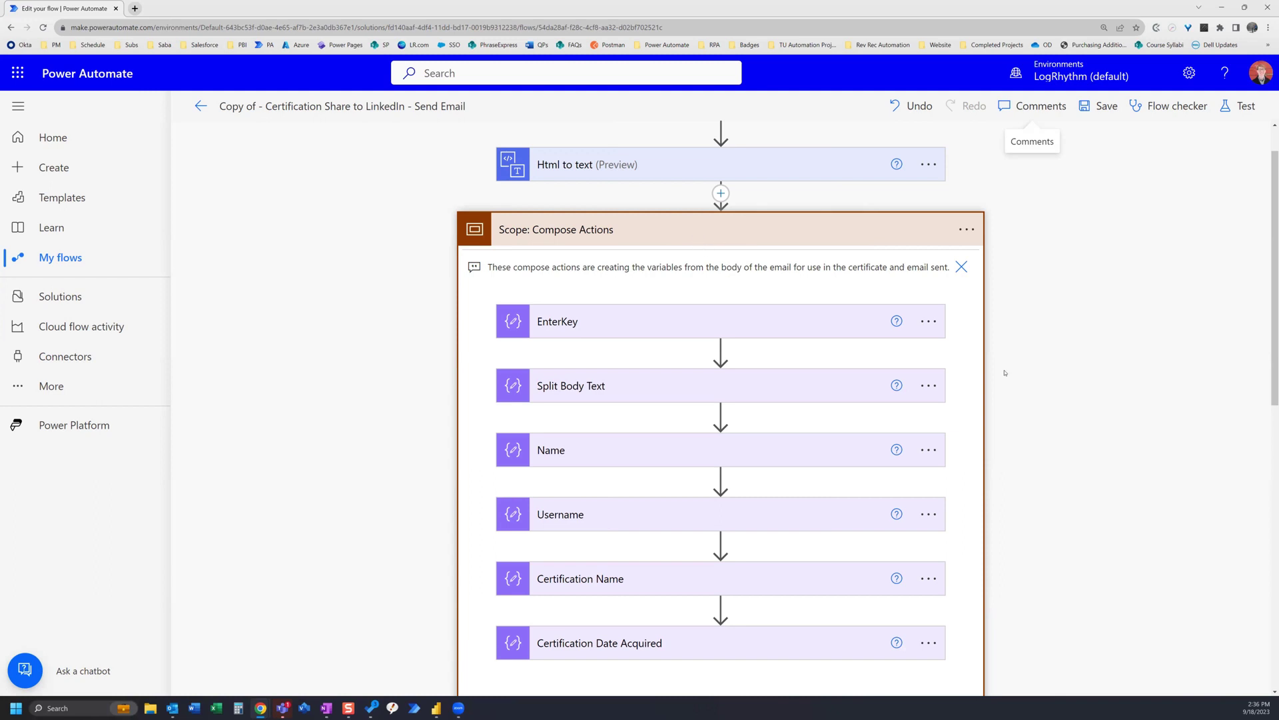
{"action": "left_click", "coordinate": [983, 228]}
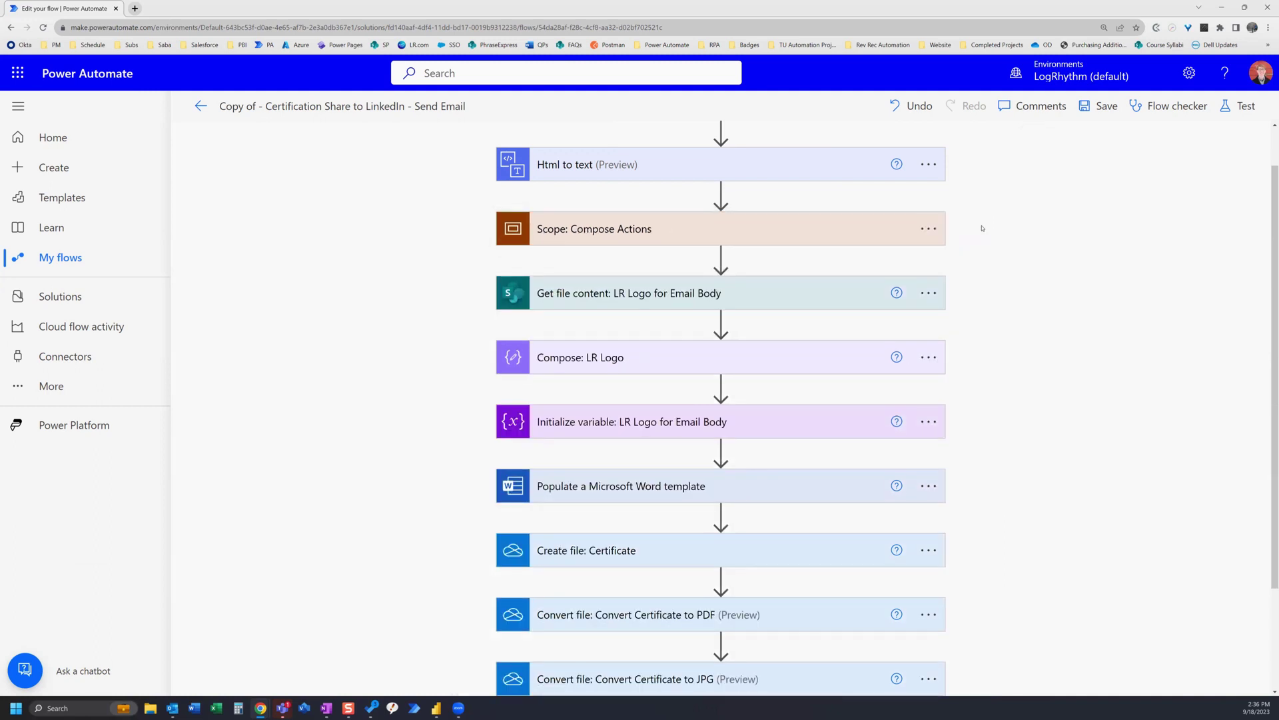